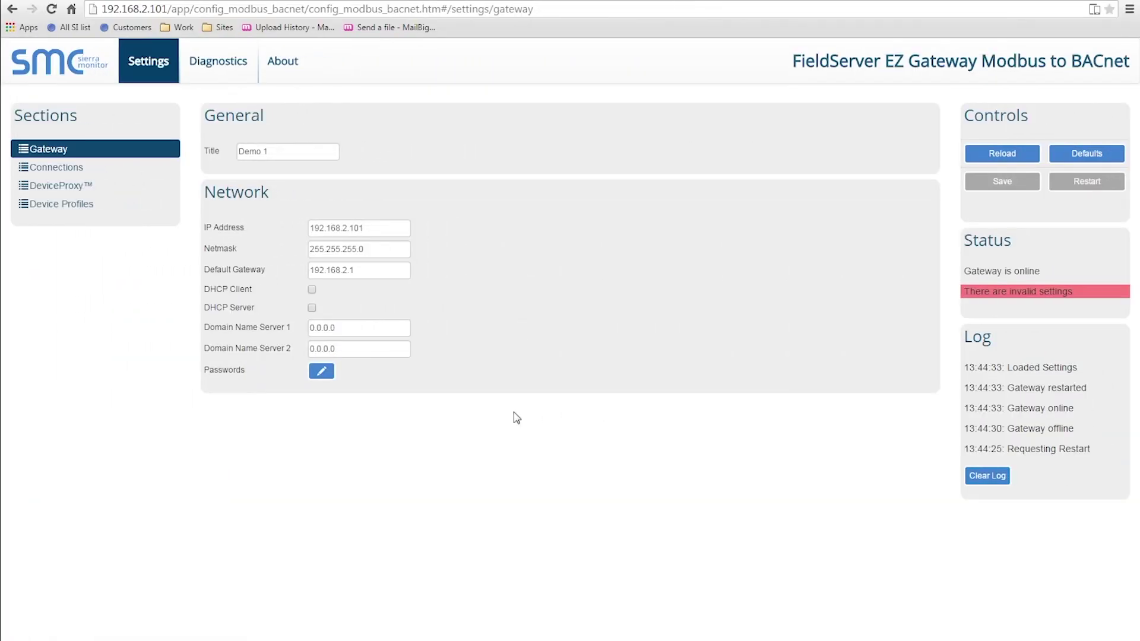
Step: Load the gateway's FS-GUI page at 192.168.2.101 in the browser
click(548, 10)
text(192.168.)
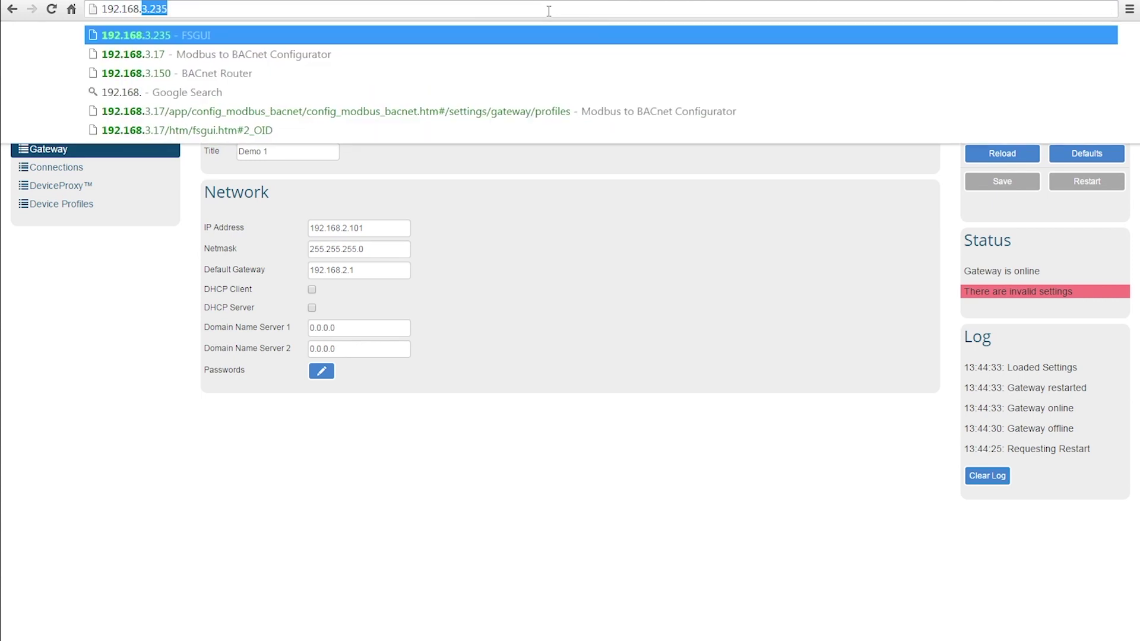
text(2.101)
key(Return)
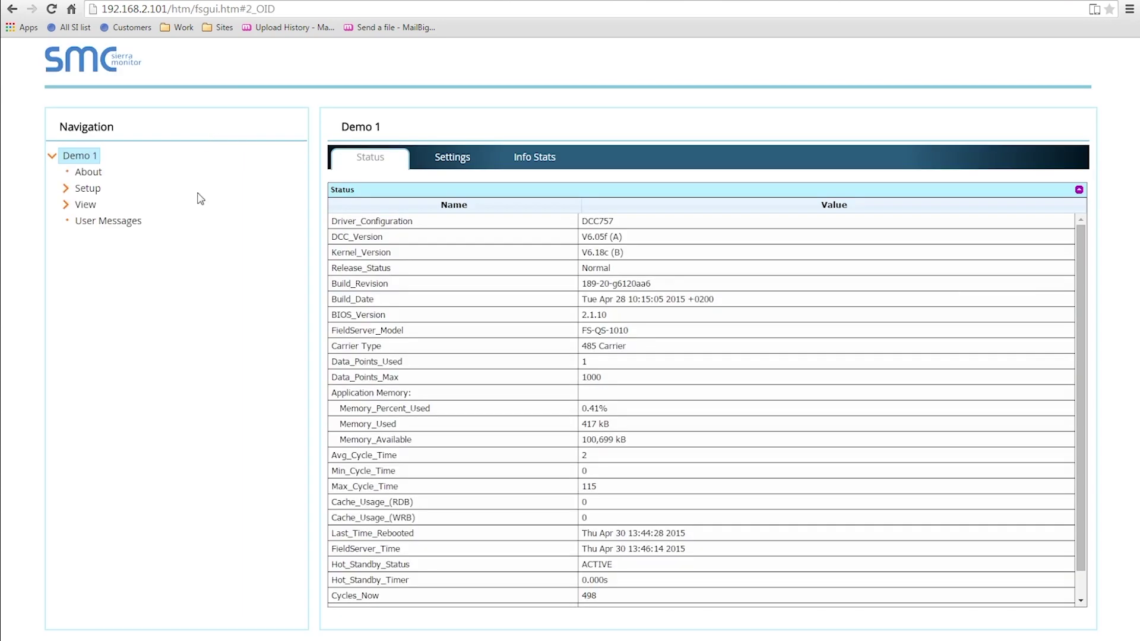
Step: Expand View to show the Connections and Nodes statistics tables
click(88, 206)
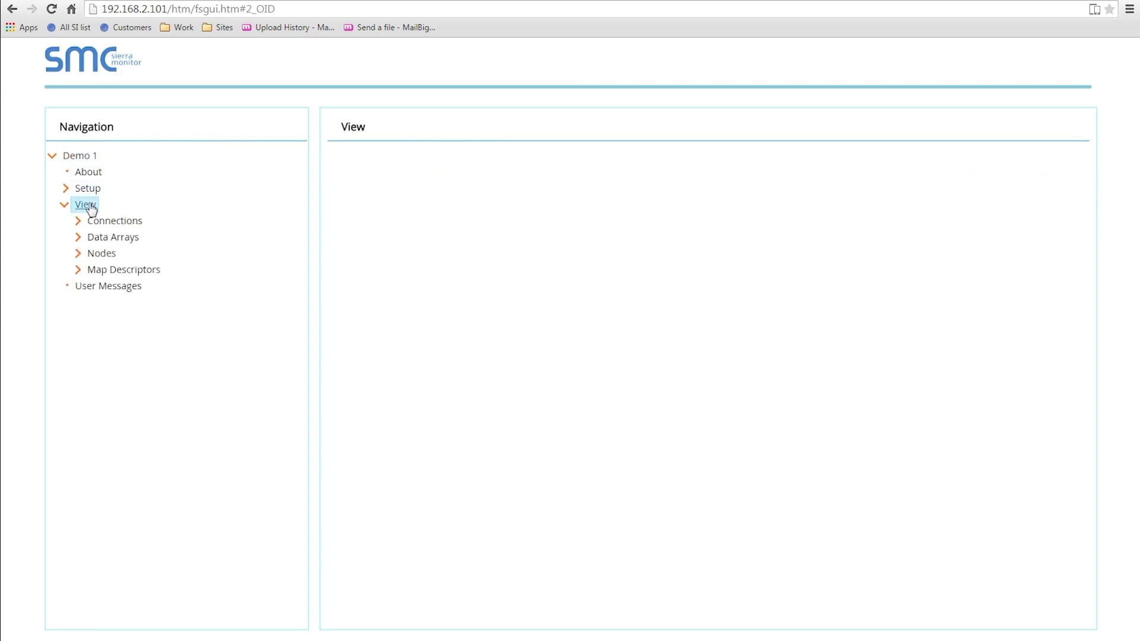
click(117, 221)
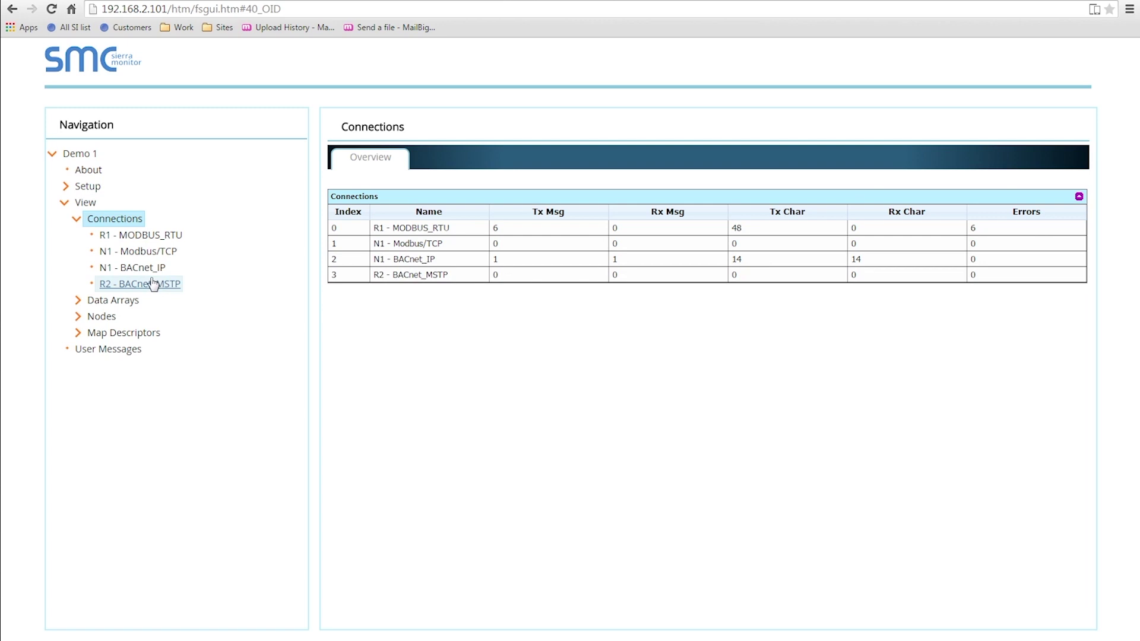
click(101, 316)
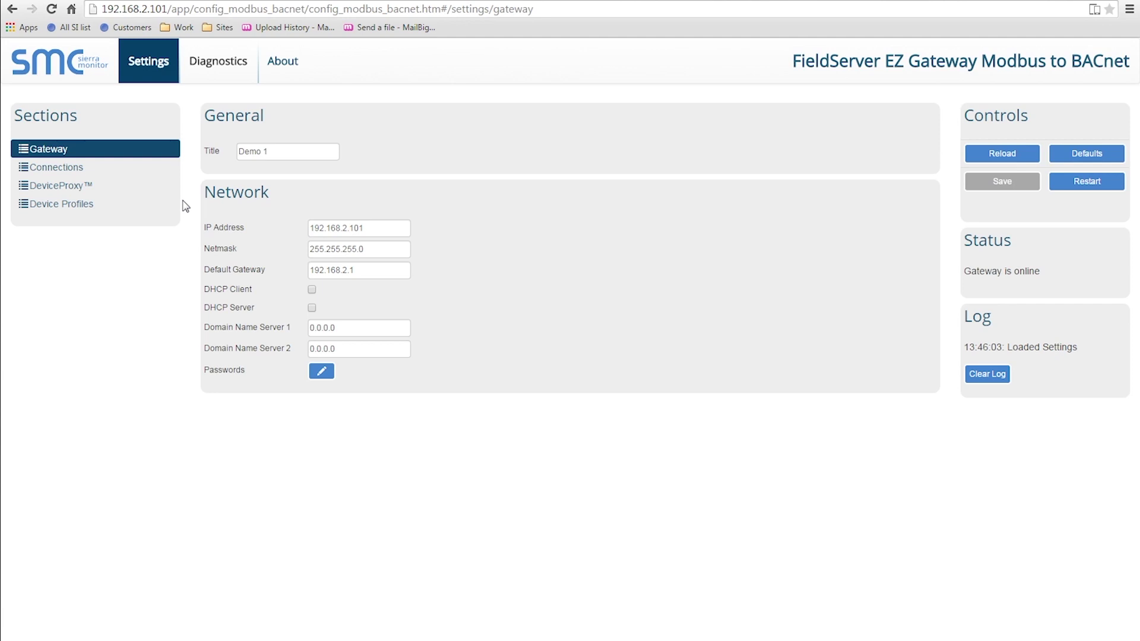
Step: Enable Modbus RTU Connection 1 at 9600 baud and list the device profiles
click(74, 169)
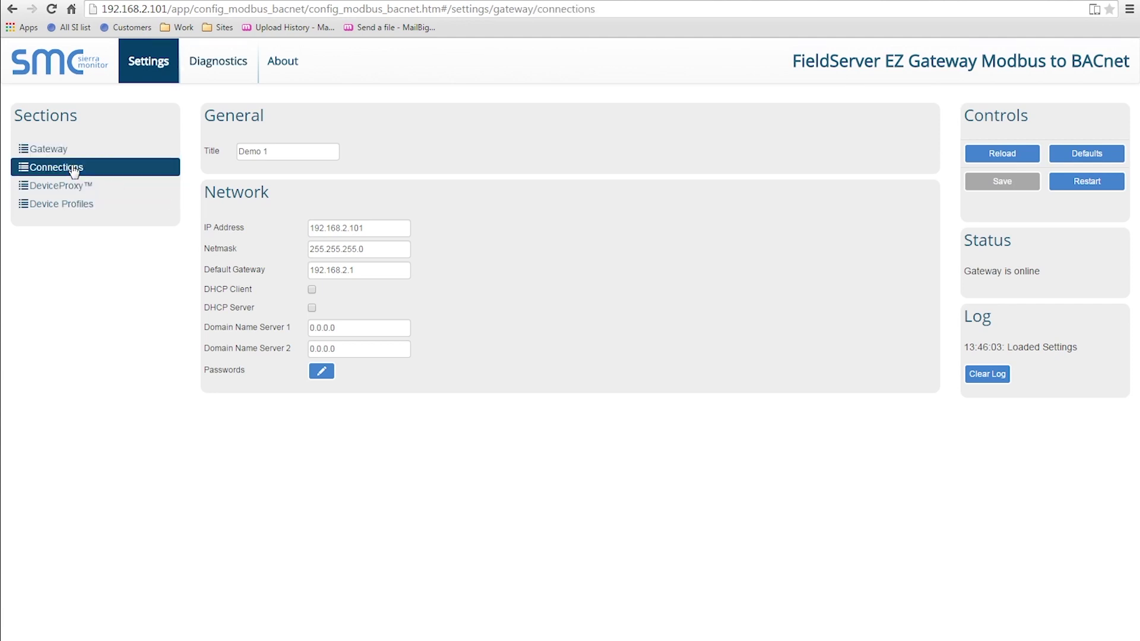
click(264, 151)
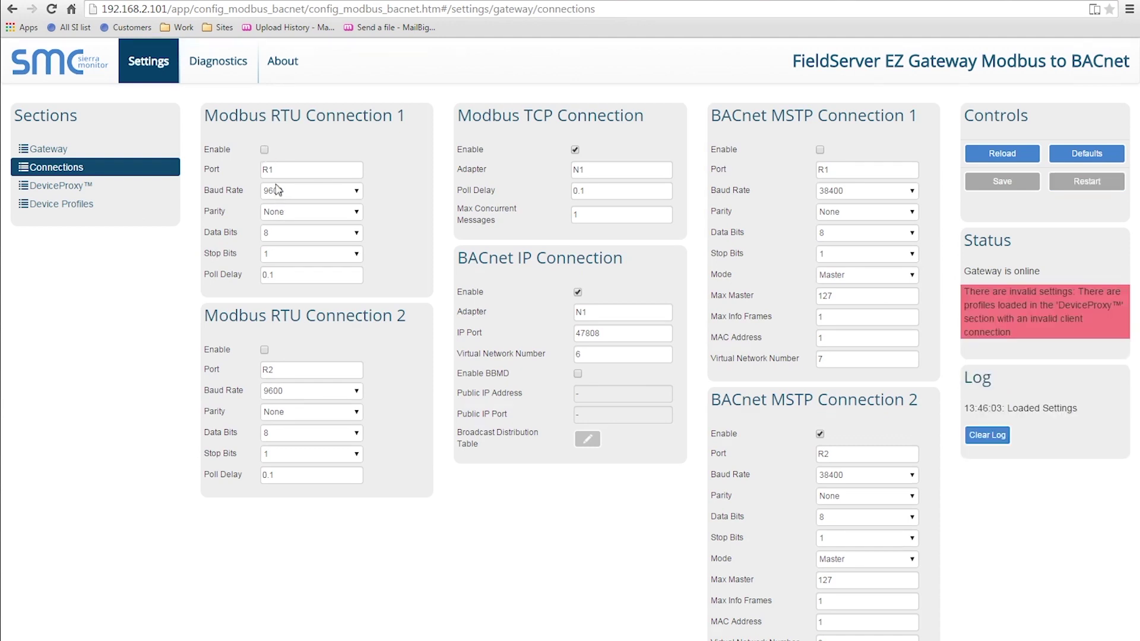
click(265, 151)
click(293, 192)
click(279, 215)
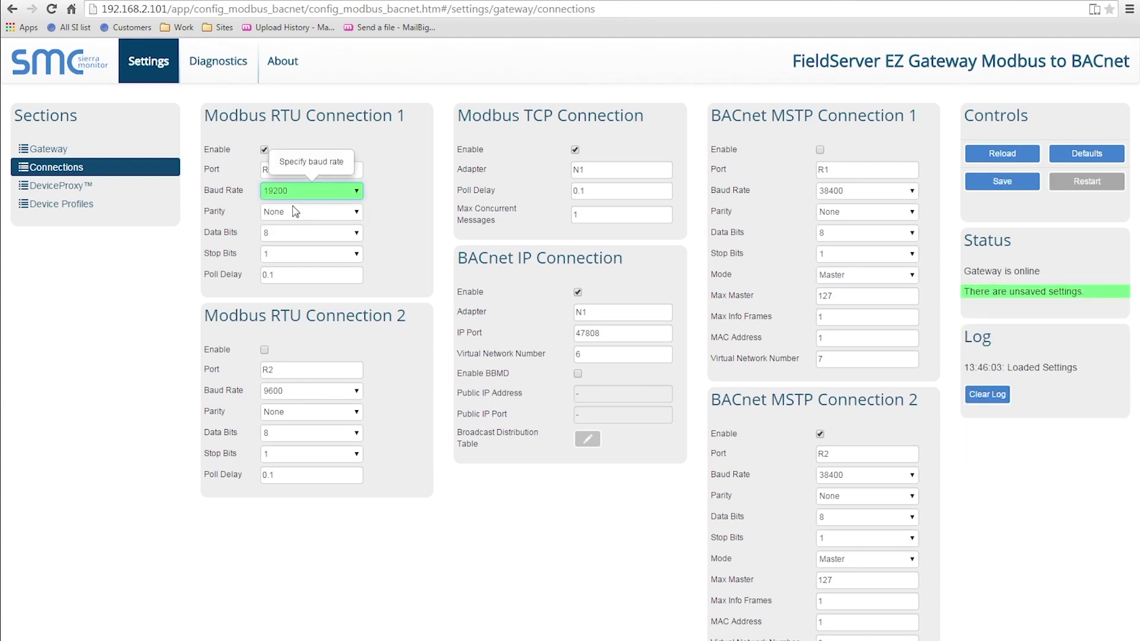
click(296, 193)
click(288, 205)
click(80, 204)
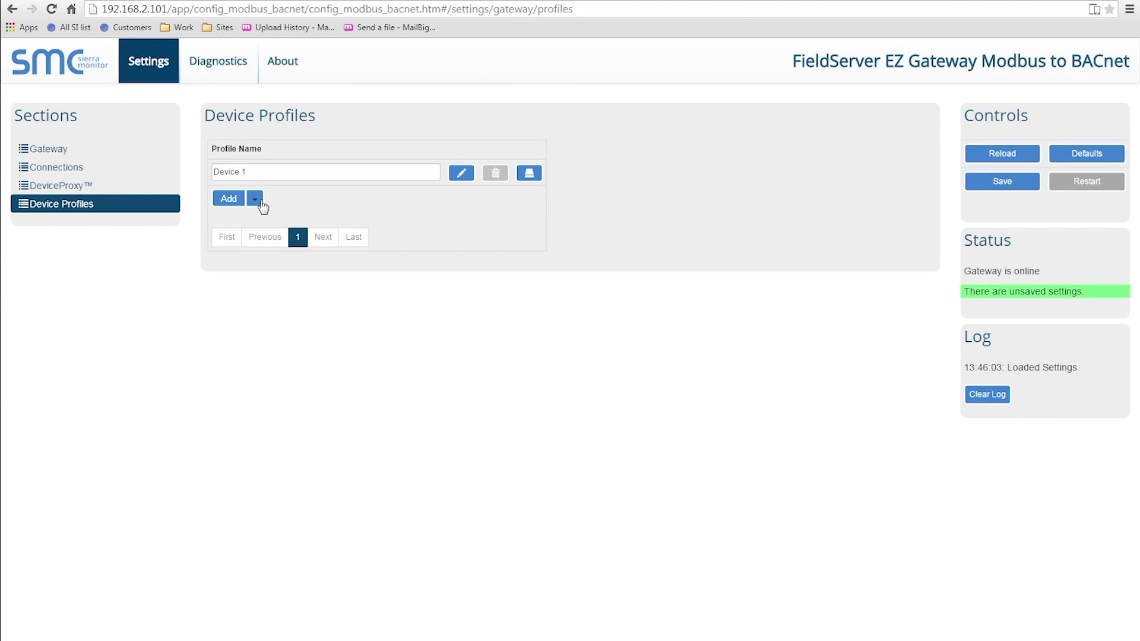
Step: Add a device profile row and set Device 1's address type to Modicon 5 Digit
click(234, 198)
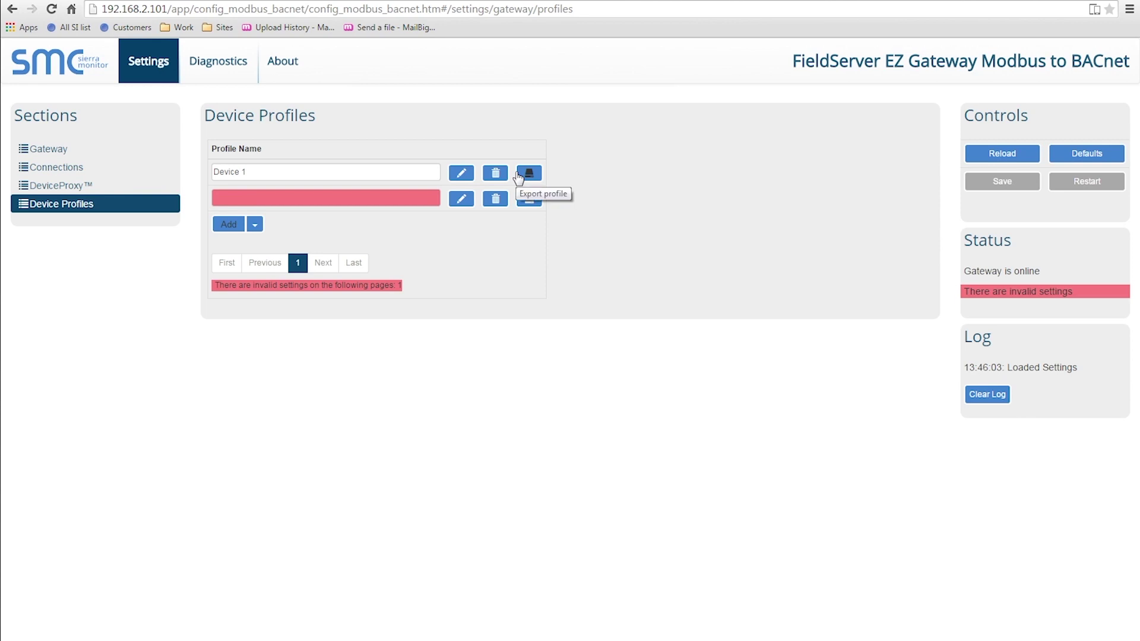
click(461, 176)
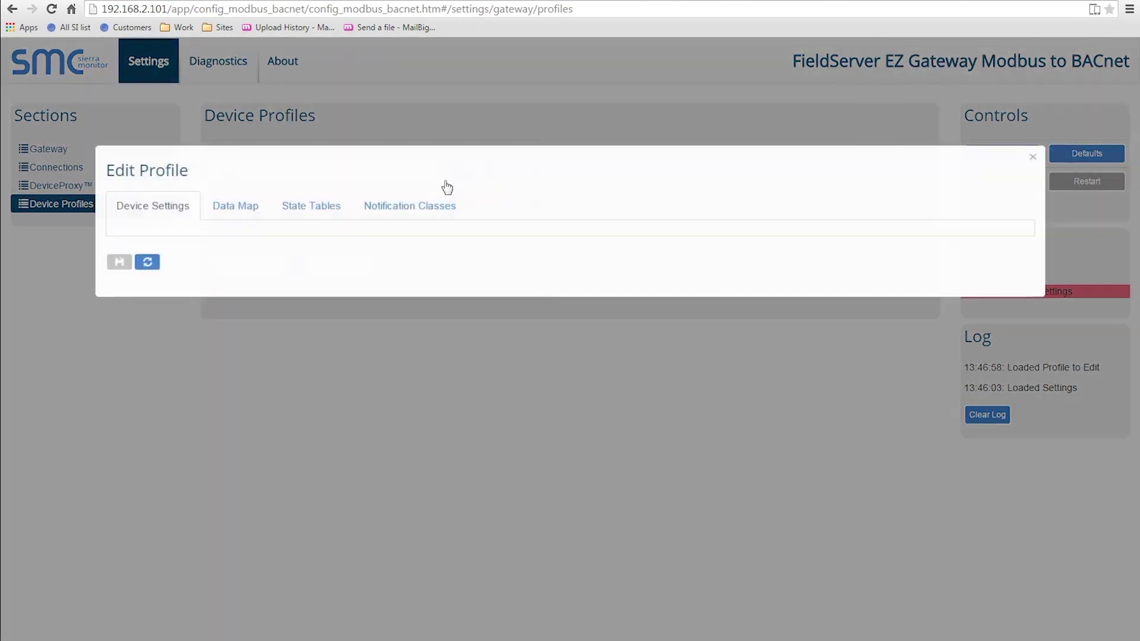
click(245, 271)
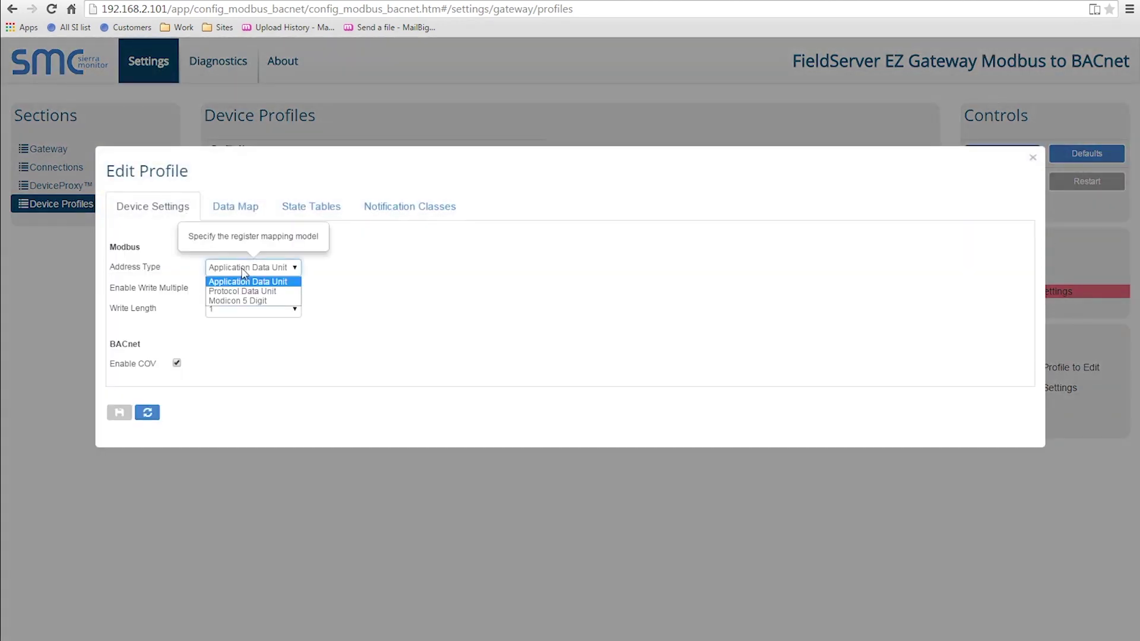
click(249, 302)
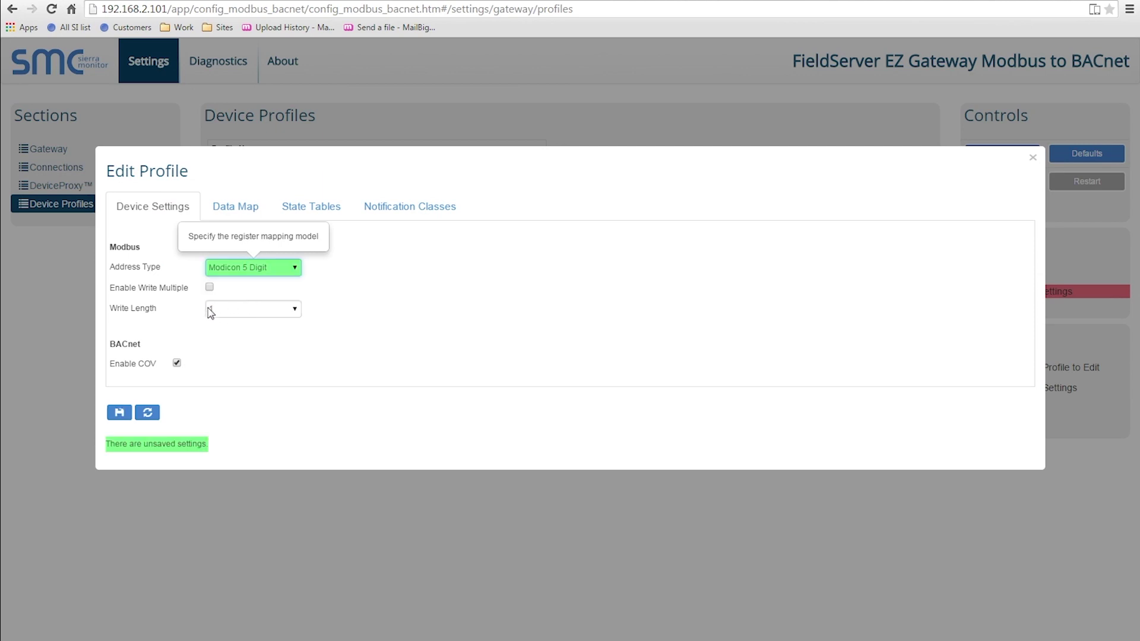
Step: Review Device 1's Data Map, State Tables and Notification Classes, ending on the Data Map
click(236, 207)
click(340, 211)
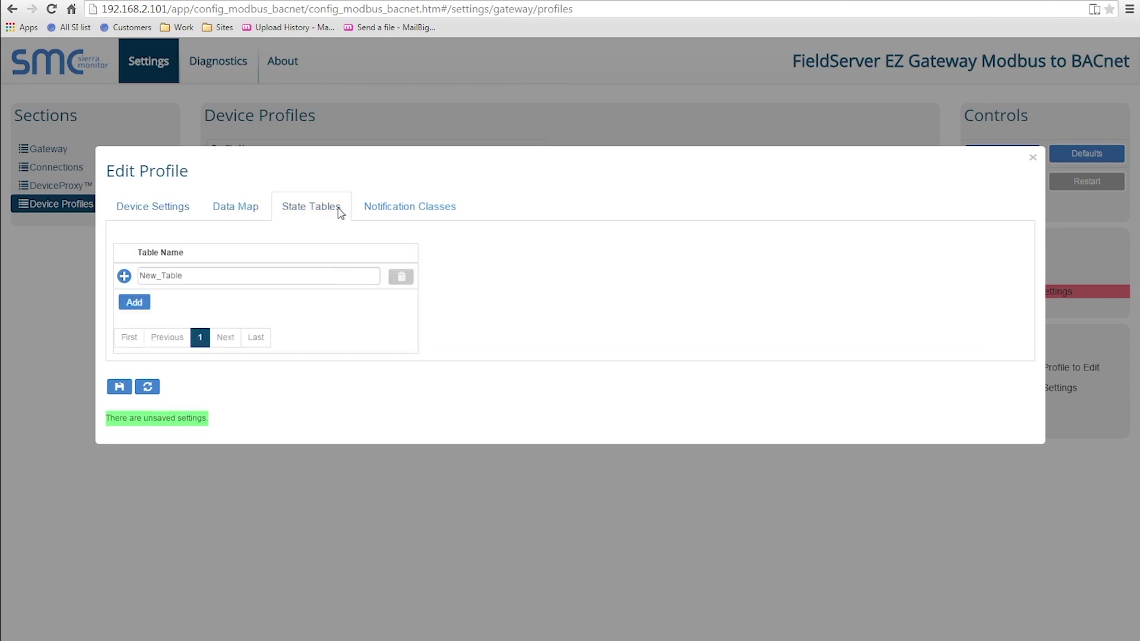
click(409, 208)
click(159, 209)
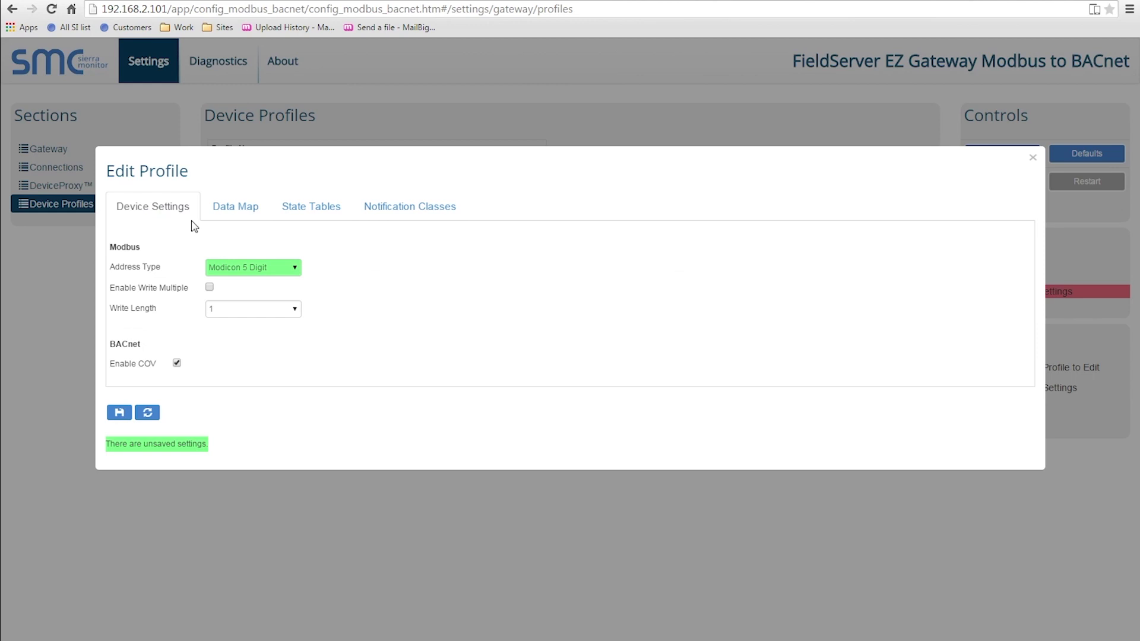
mouse_move(211, 292)
mouse_move(181, 365)
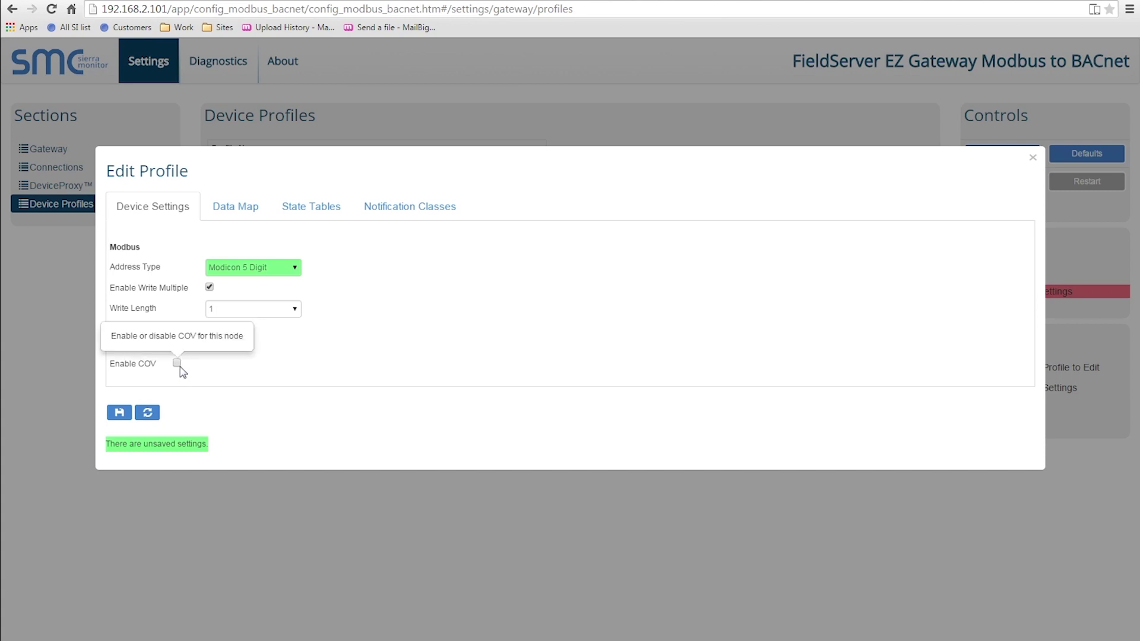
click(246, 209)
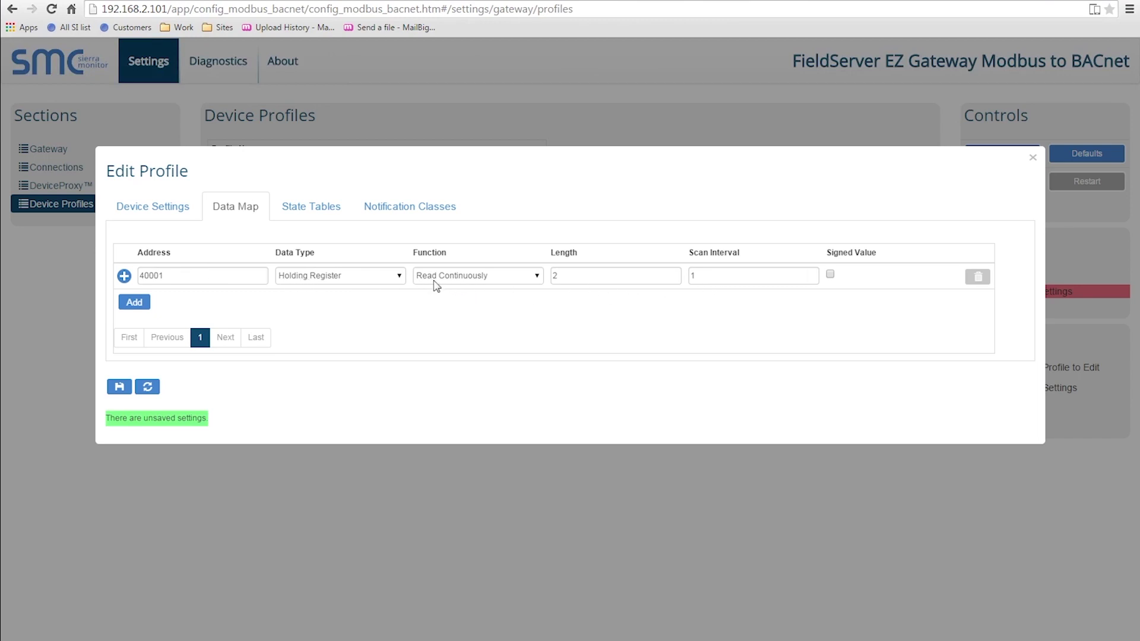
Step: Expand the 40001 register block and keep Point 1 as an Analog Value
click(124, 277)
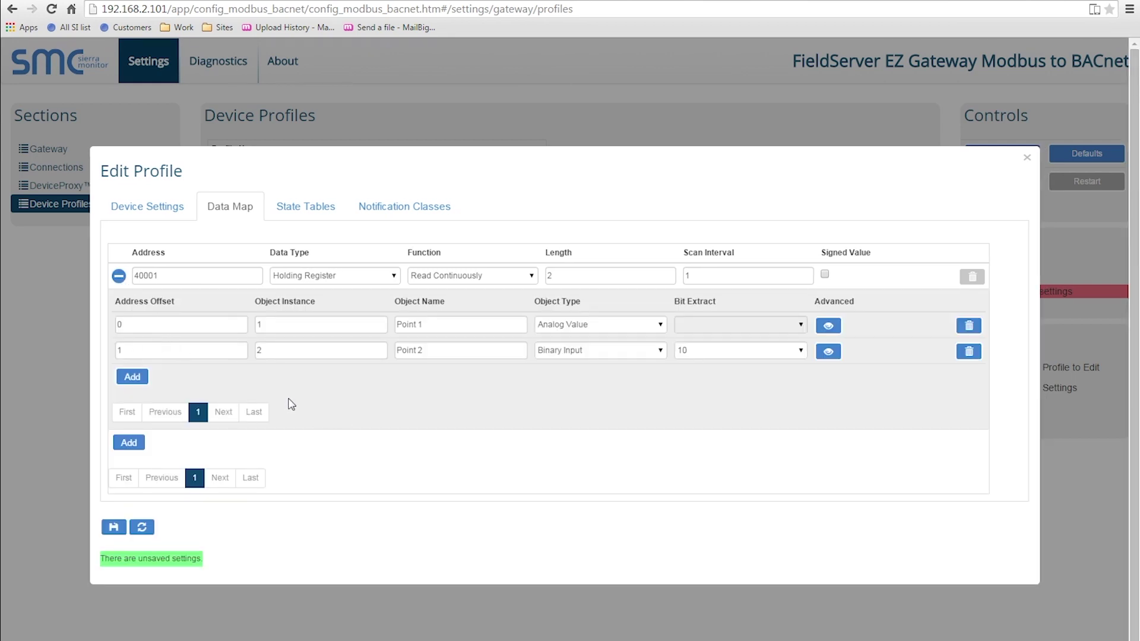
double_click(149, 325)
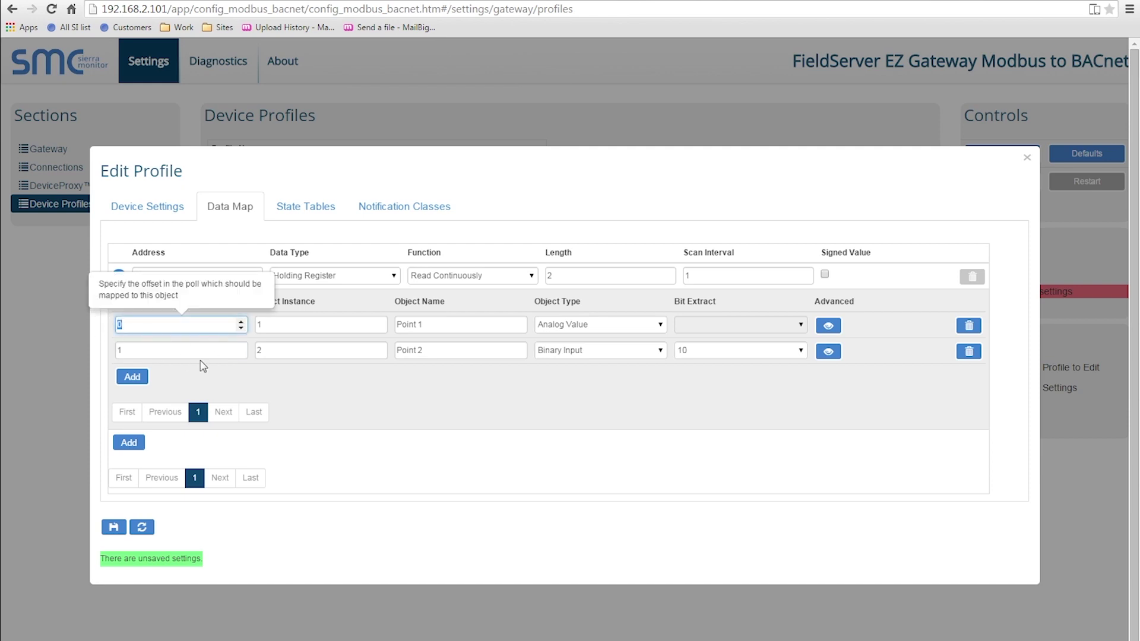
key(Tab)
click(440, 327)
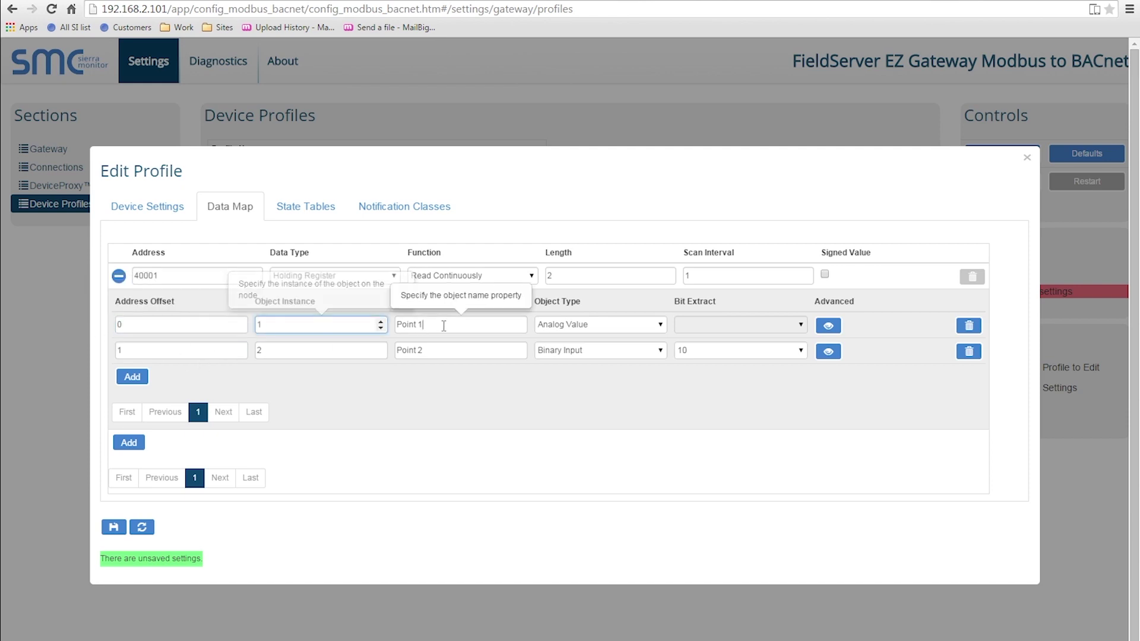
click(610, 332)
click(634, 333)
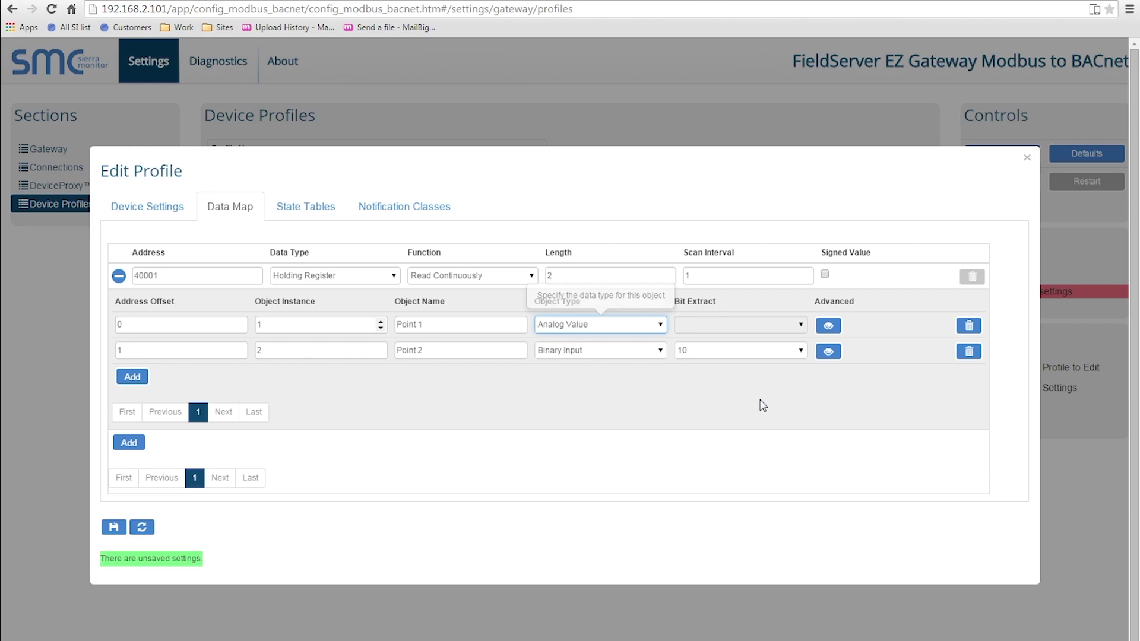
double_click(580, 282)
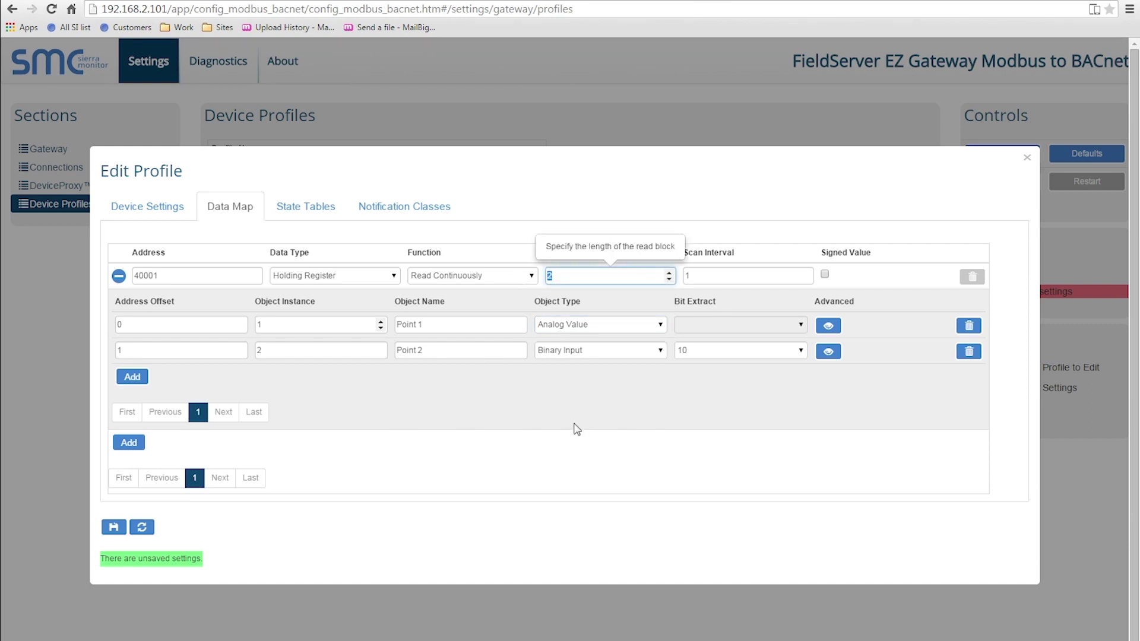
Step: Make Point 2 a Binary Input at offset 1, instance 2, bit 10, and open Point 1's advanced settings
click(155, 355)
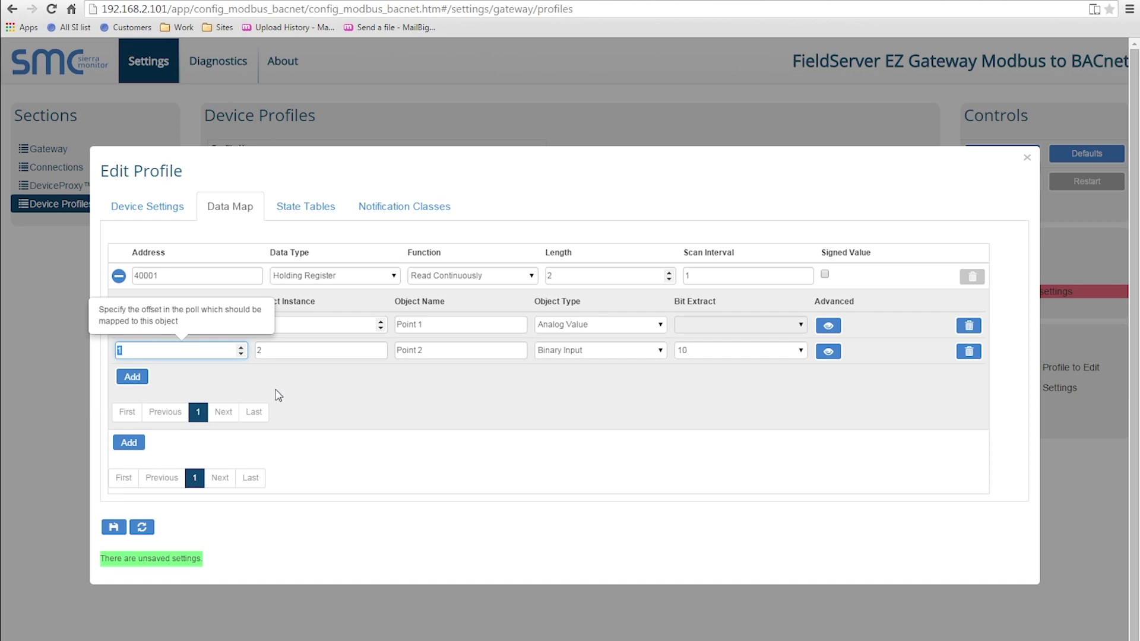
click(314, 354)
click(444, 356)
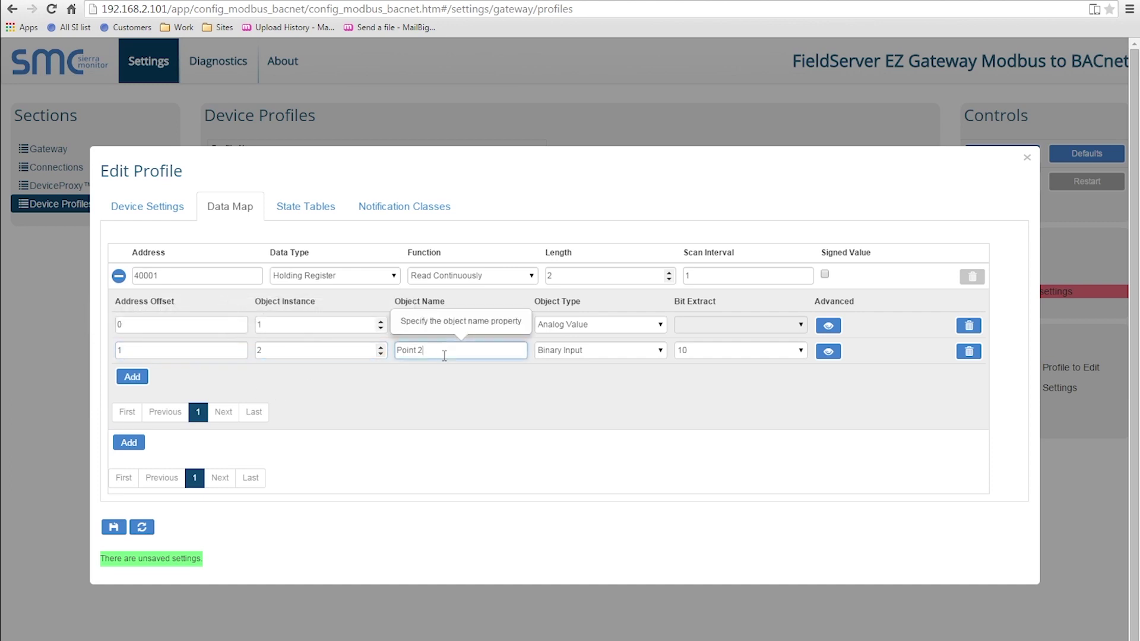
click(624, 356)
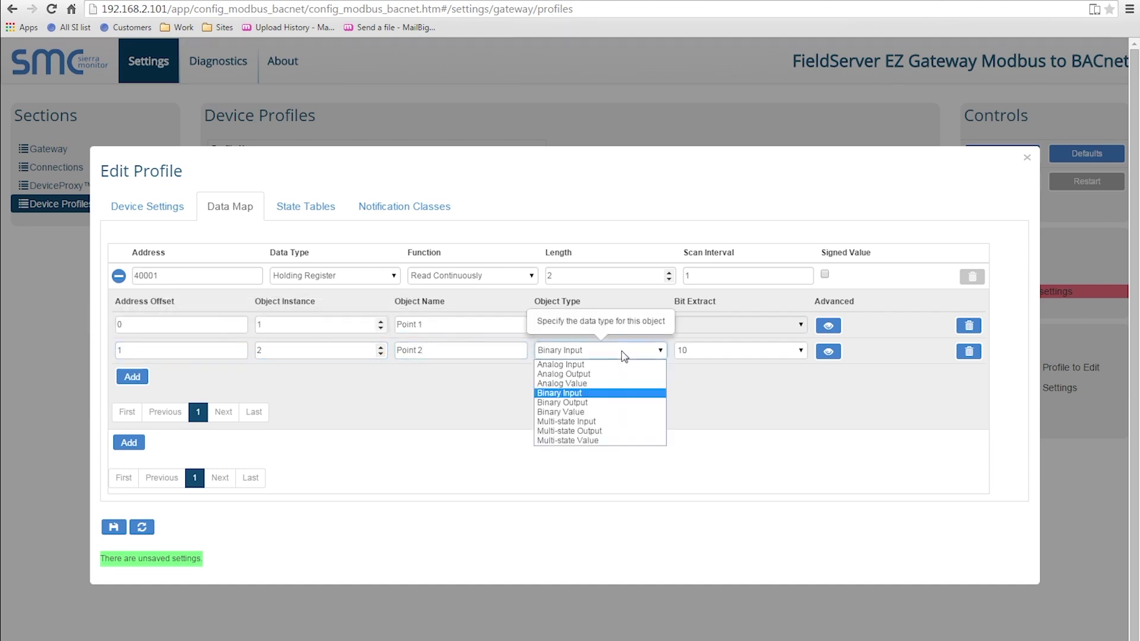
click(570, 396)
click(741, 353)
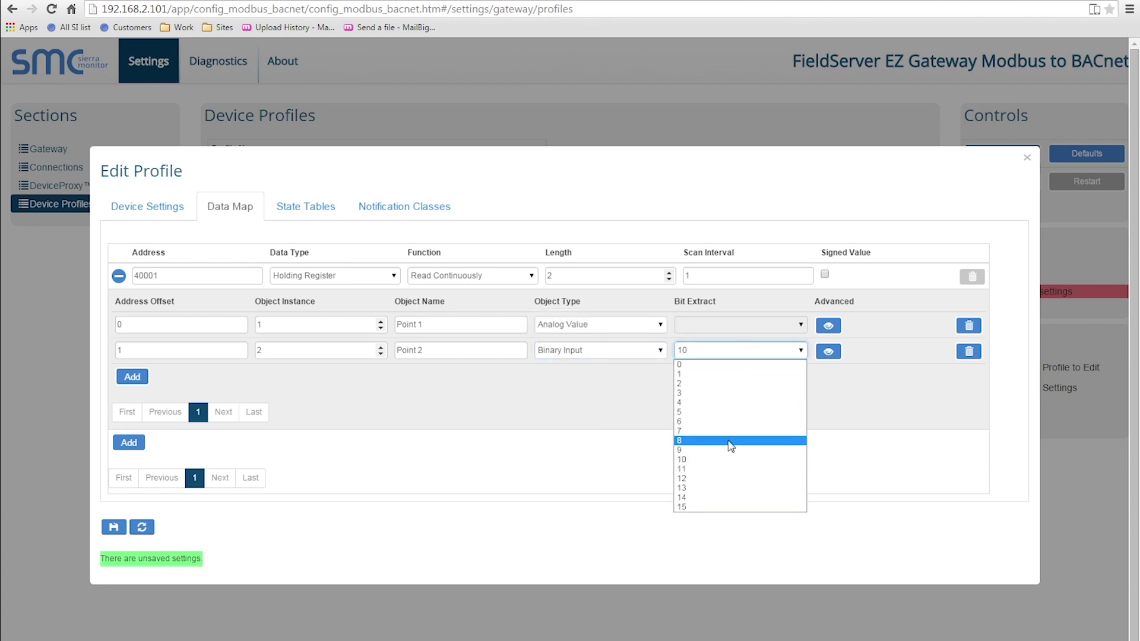
click(729, 460)
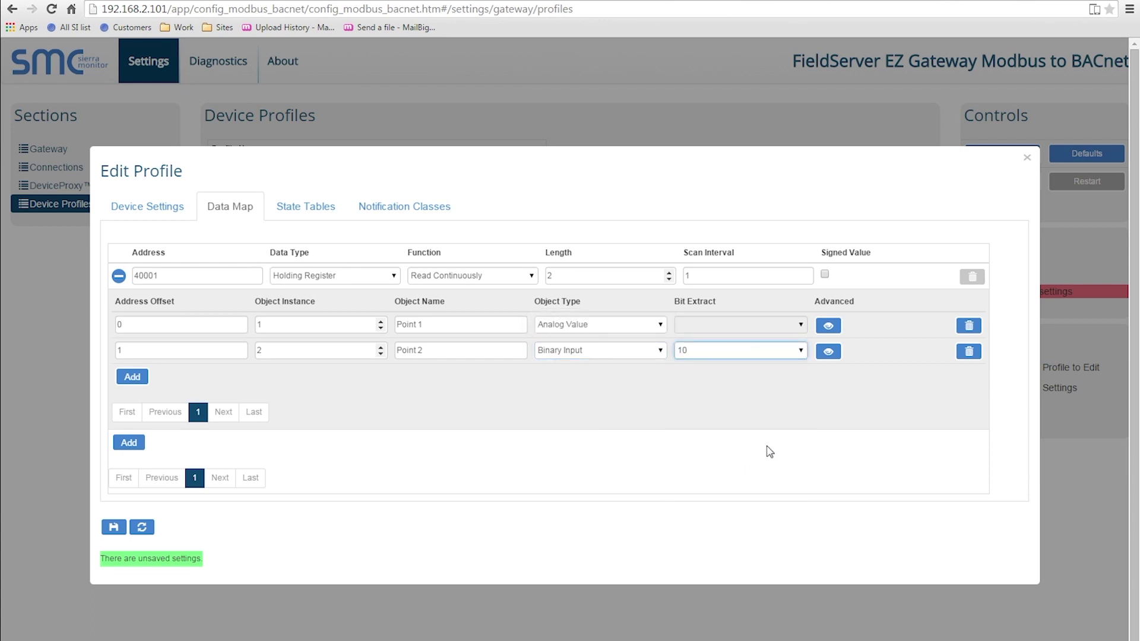
click(831, 327)
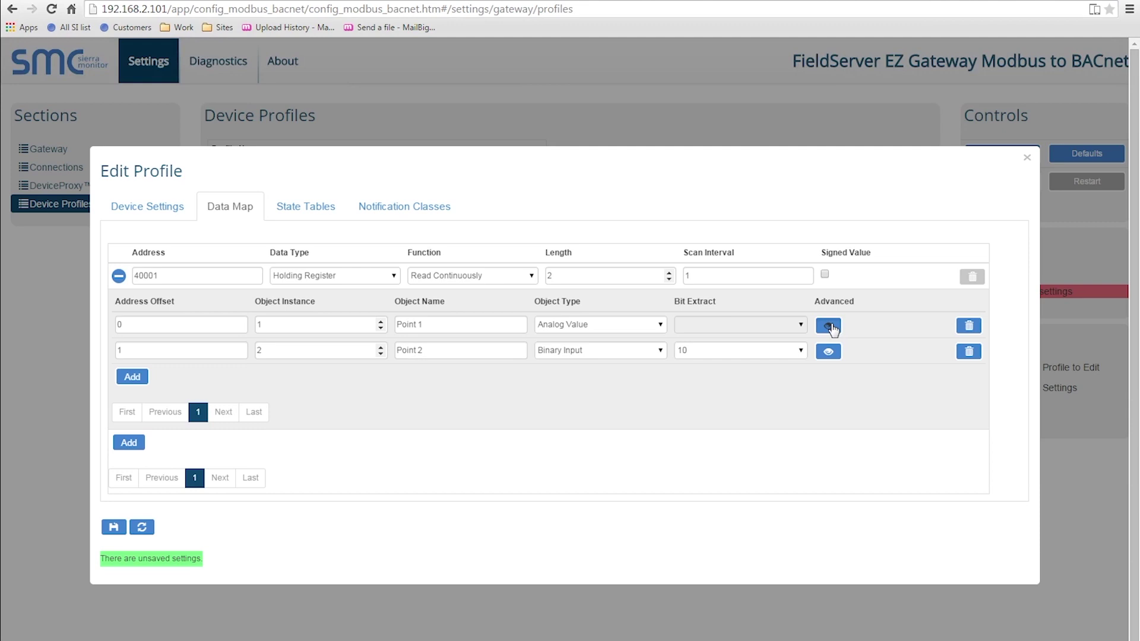
click(829, 329)
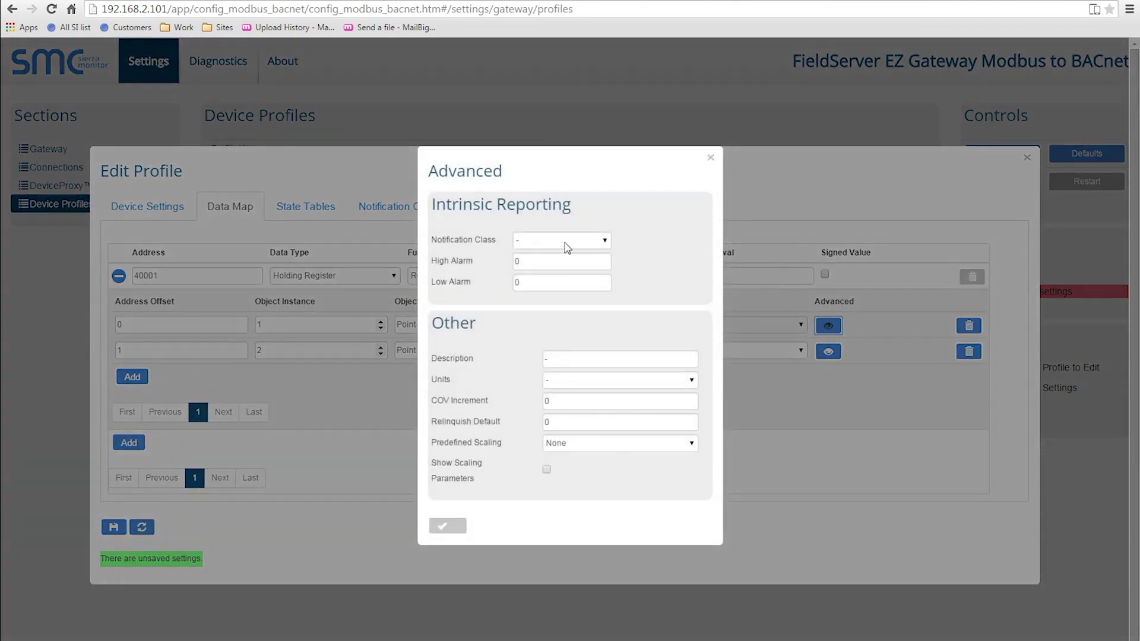
Step: Give Point 1 volts units with /10000 scaling shown, leaving notification class unset, then close the editor
click(579, 245)
click(598, 244)
click(603, 383)
text(volts)
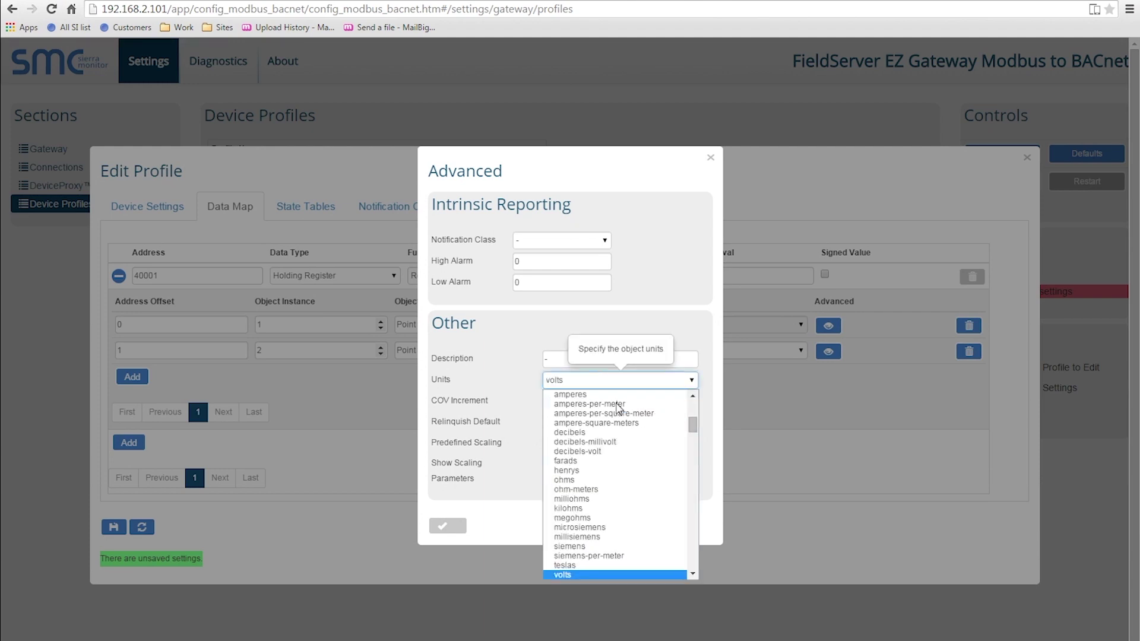
key(Return)
click(577, 451)
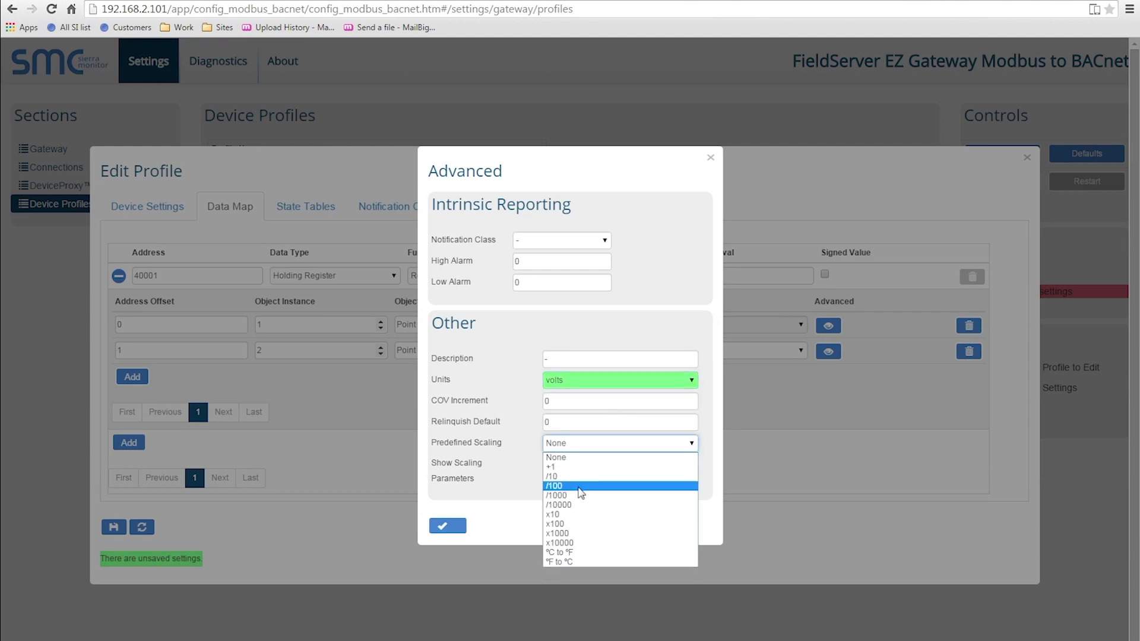
click(559, 508)
click(546, 470)
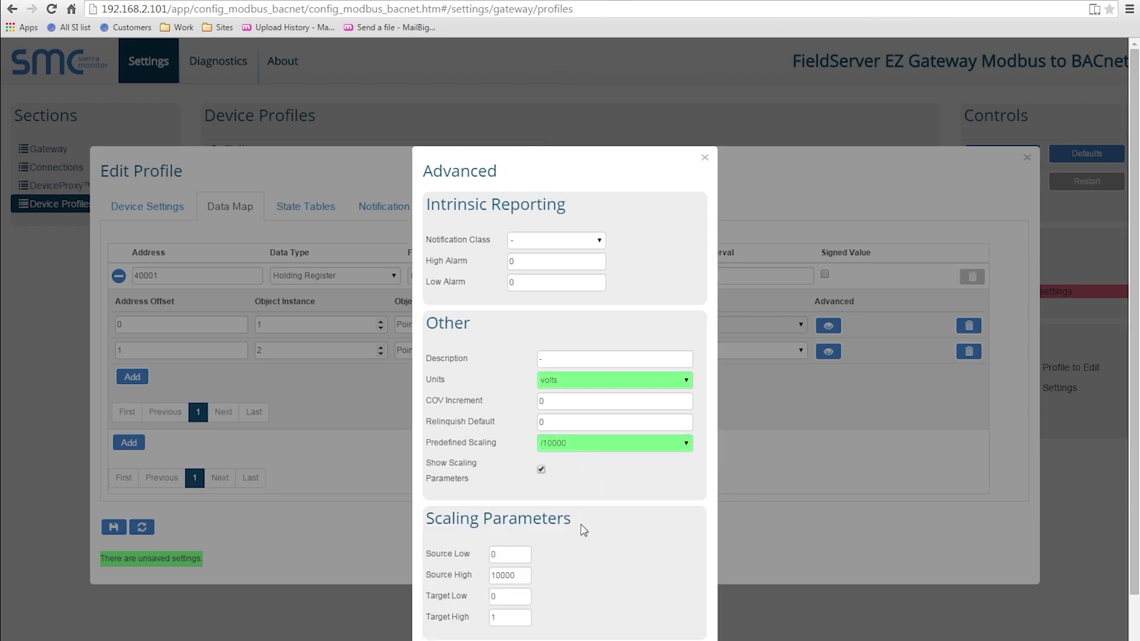
click(341, 462)
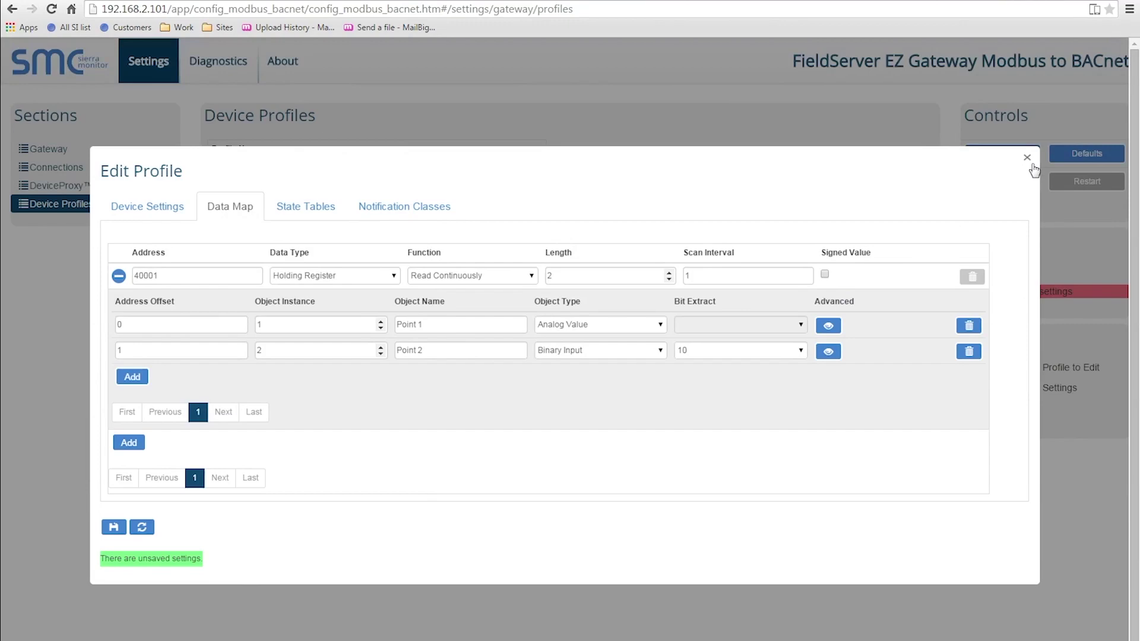
click(1027, 159)
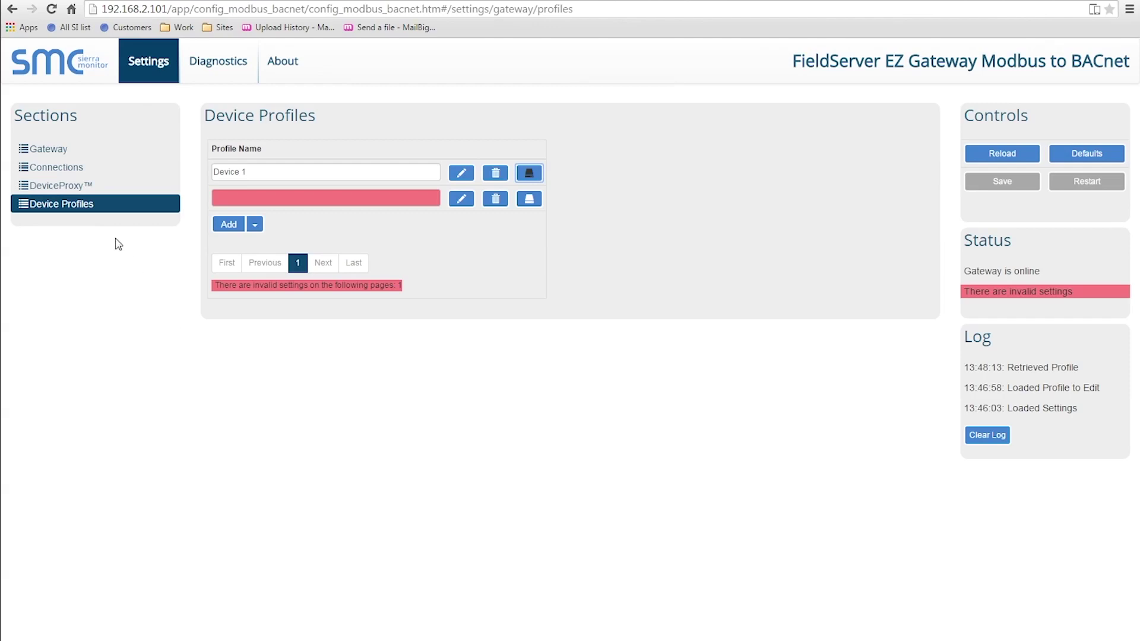
Step: Review the first DeviceProxy entry: connection R1, Modbus node 101, BACnet instance 100
click(71, 185)
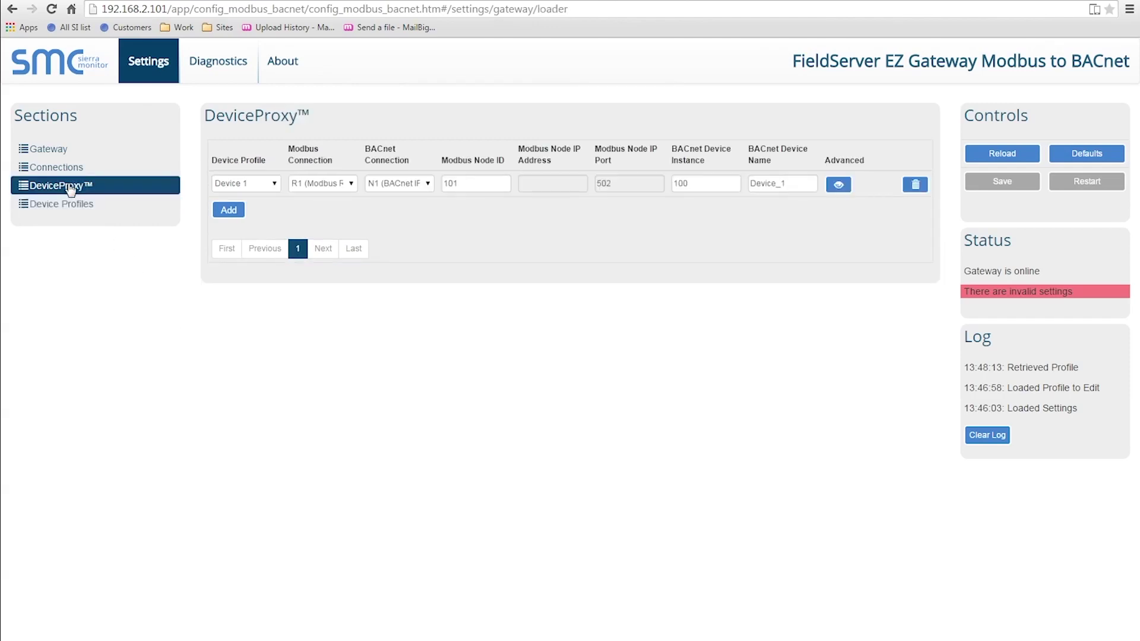
click(275, 185)
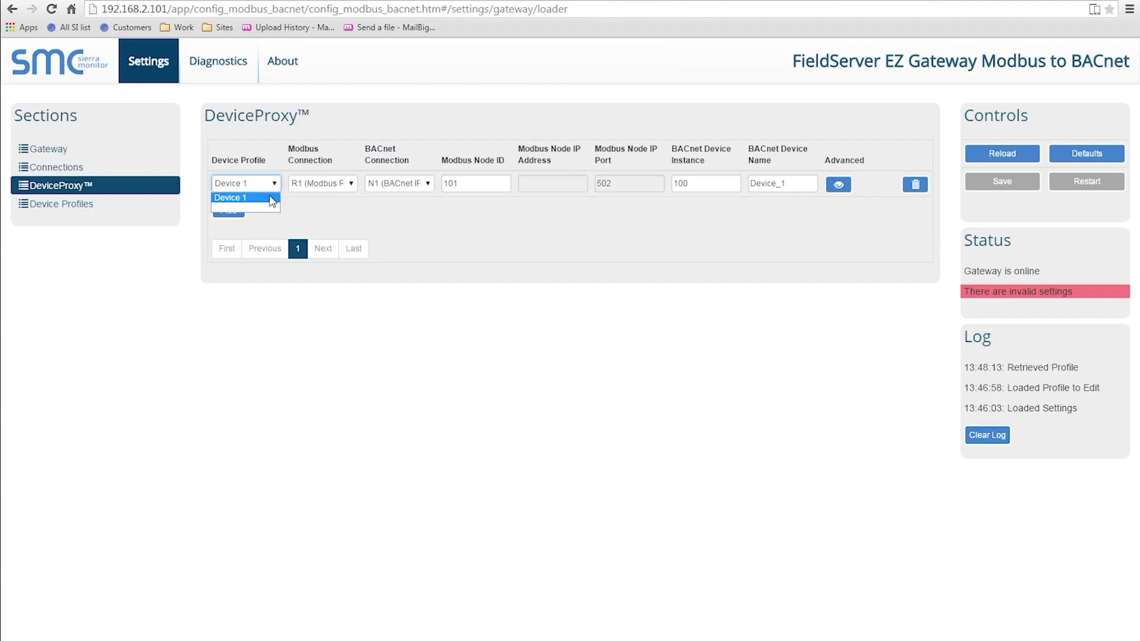
click(346, 186)
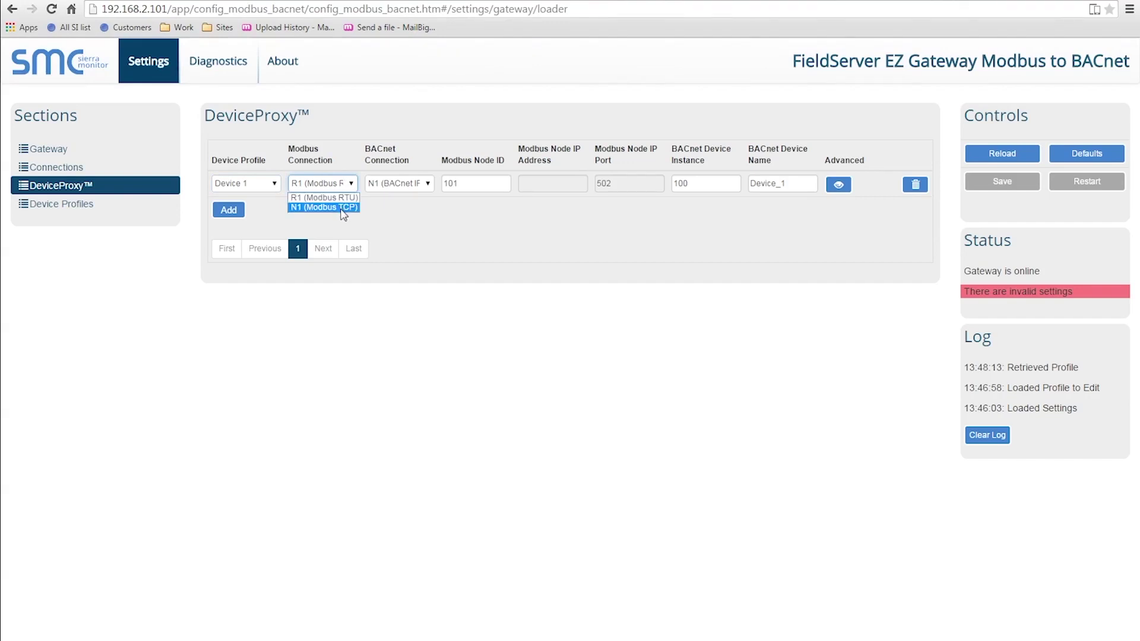
click(474, 181)
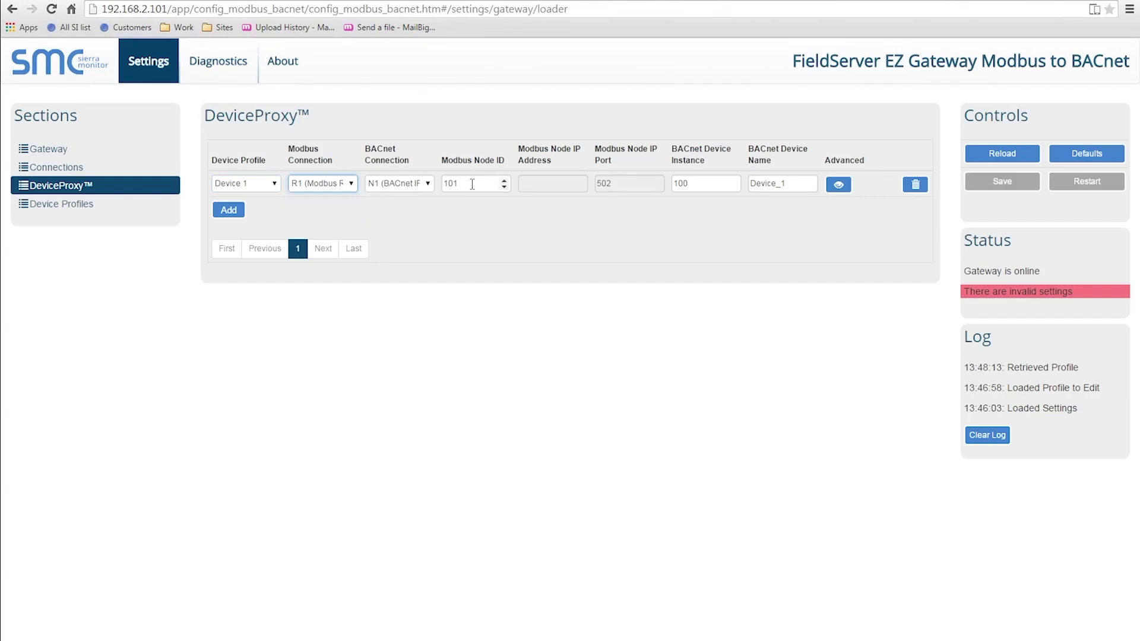
click(500, 230)
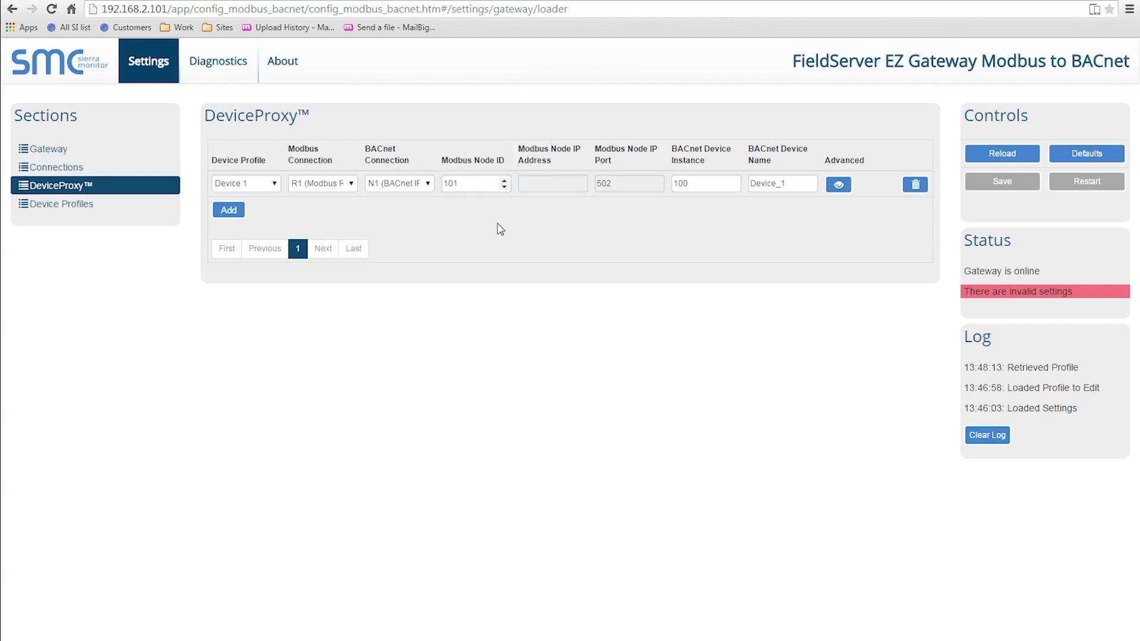
click(793, 185)
click(705, 184)
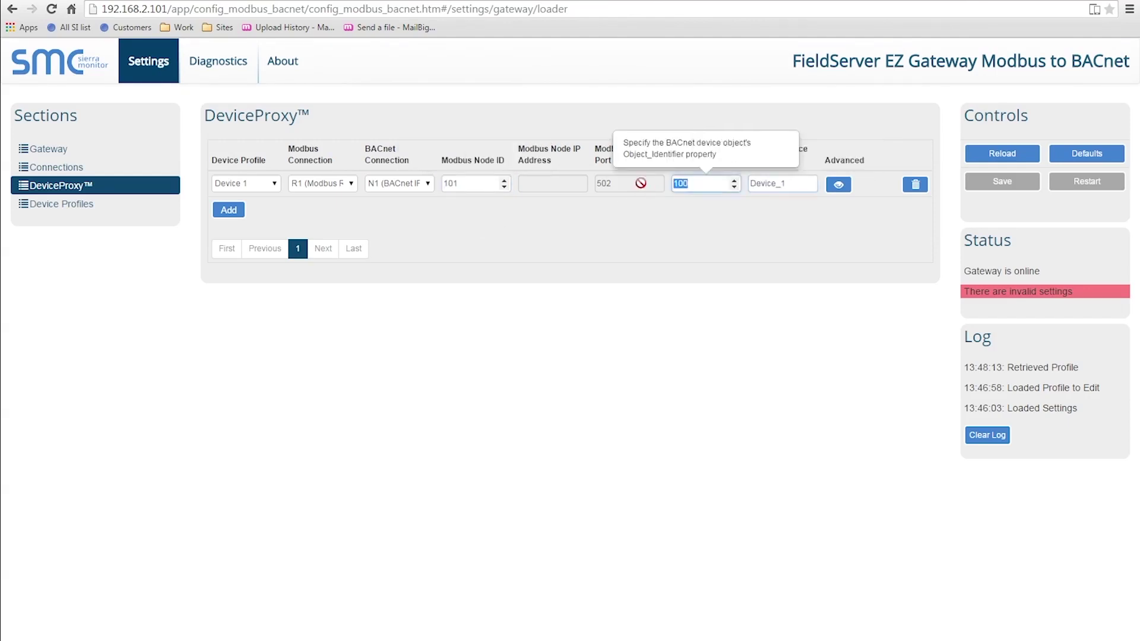
click(597, 240)
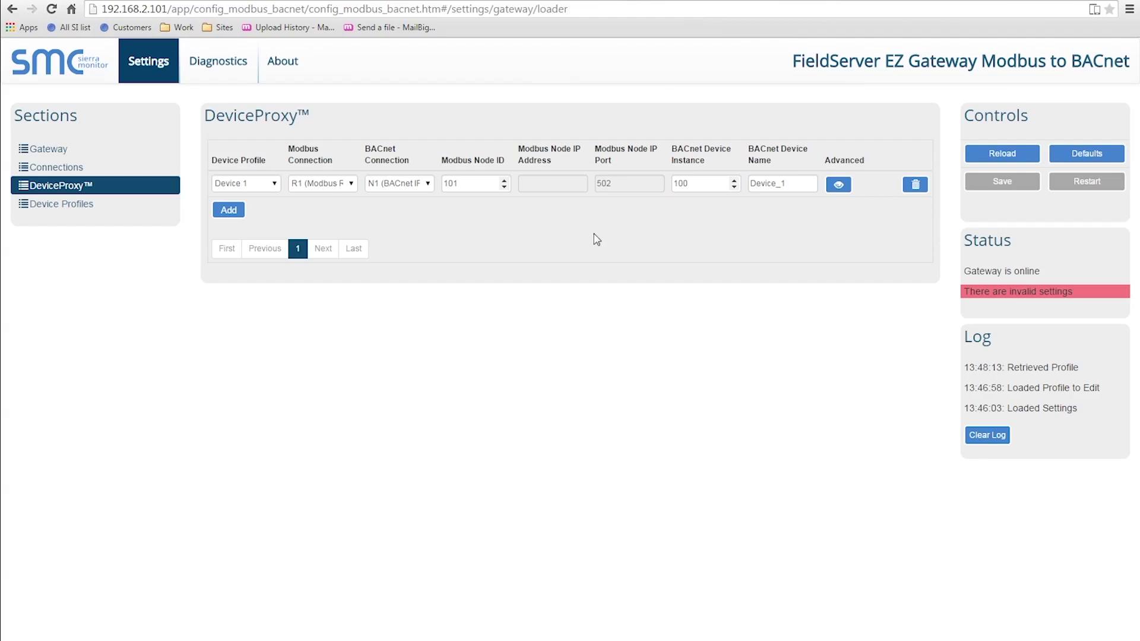
Step: Add a second proxy on R1 and N1 (BACnet IP) with BACnet instance 101, and start entering its name
click(228, 210)
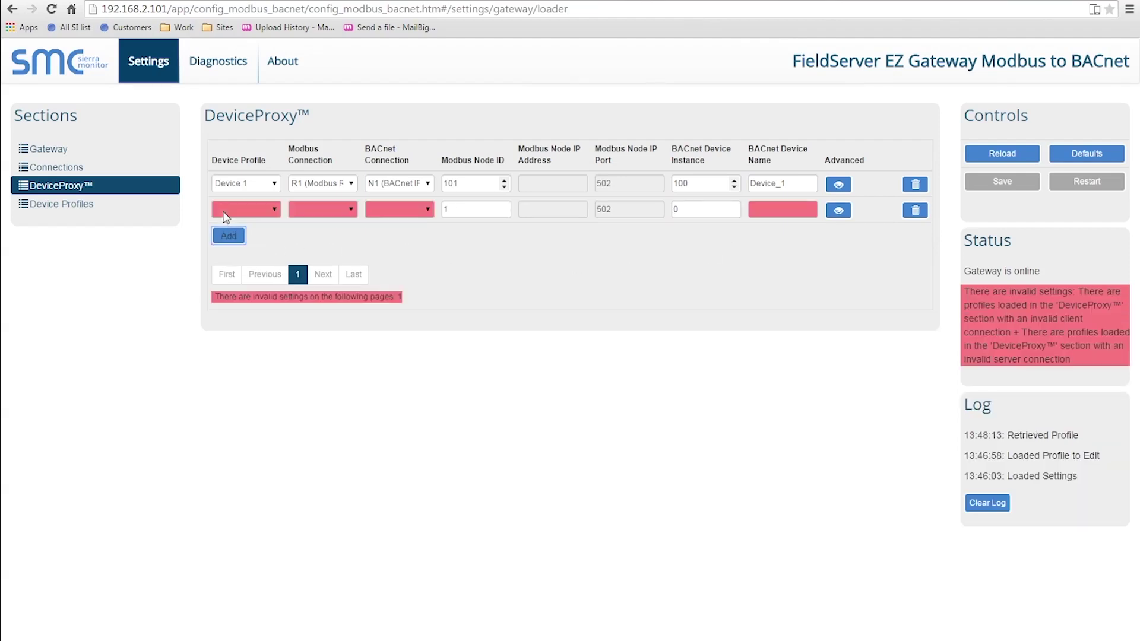
click(330, 213)
click(321, 231)
click(391, 209)
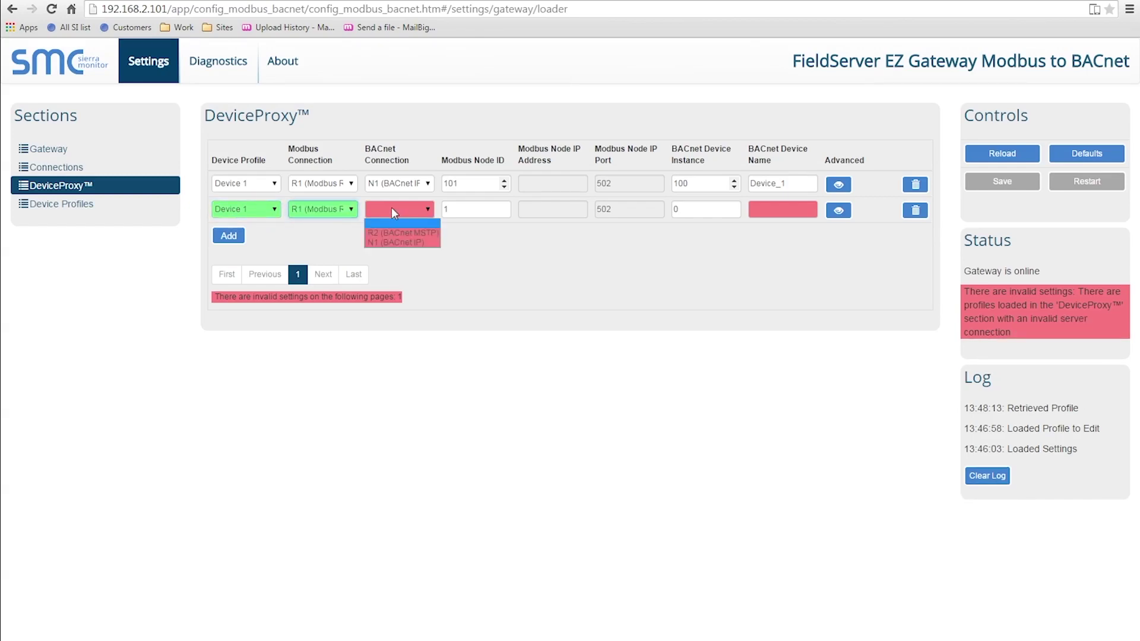
click(396, 243)
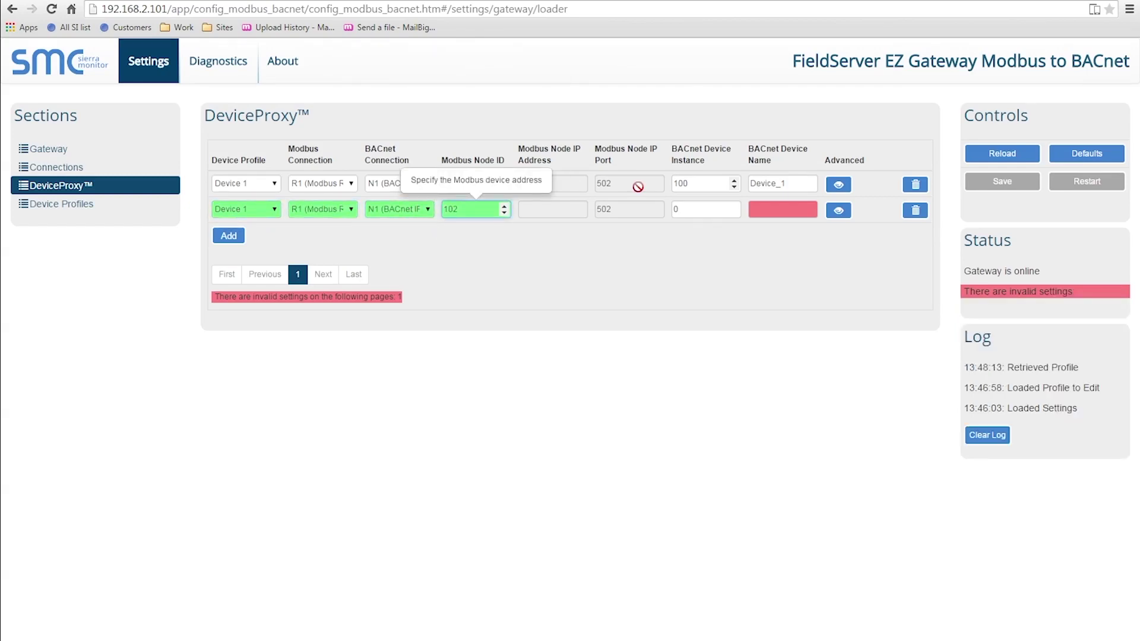
double_click(690, 204)
text(101)
key(Tab)
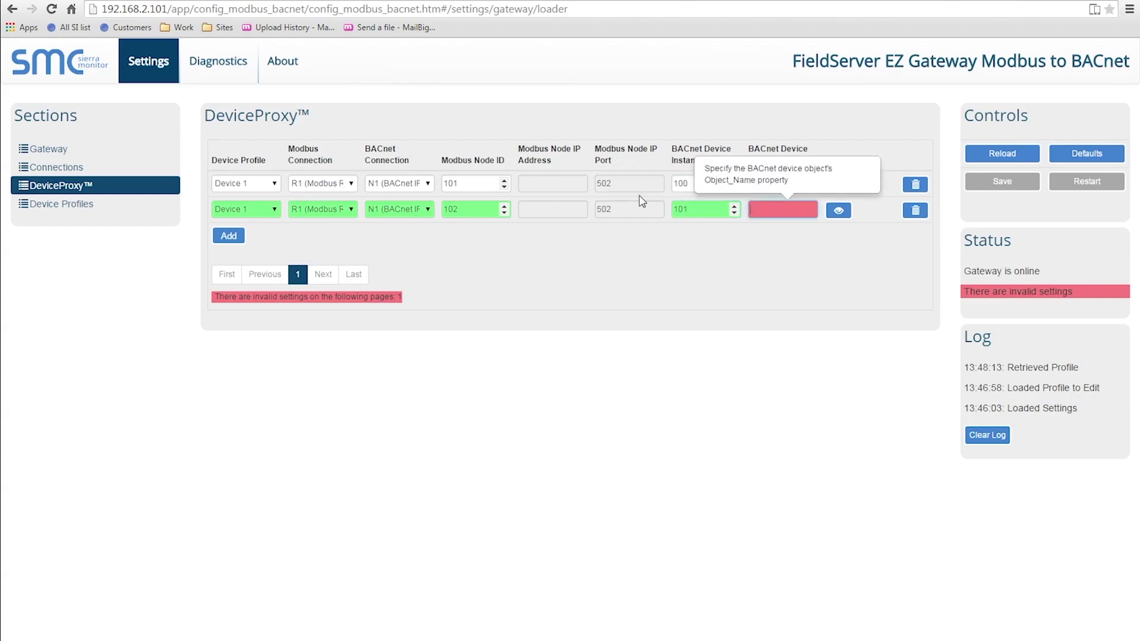
text(Device_2)
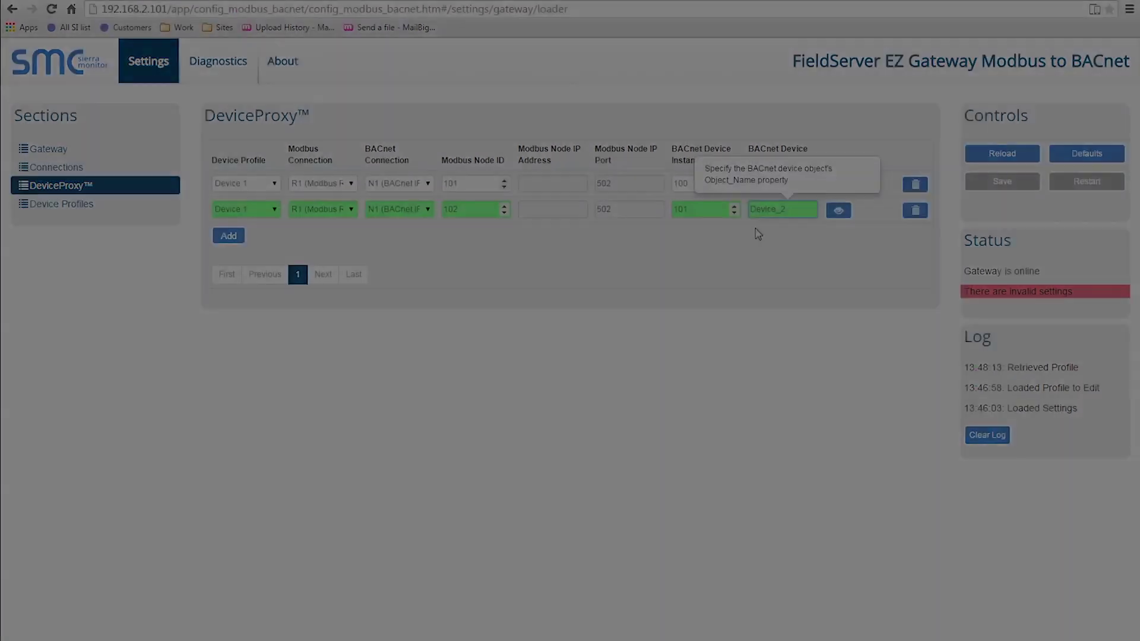